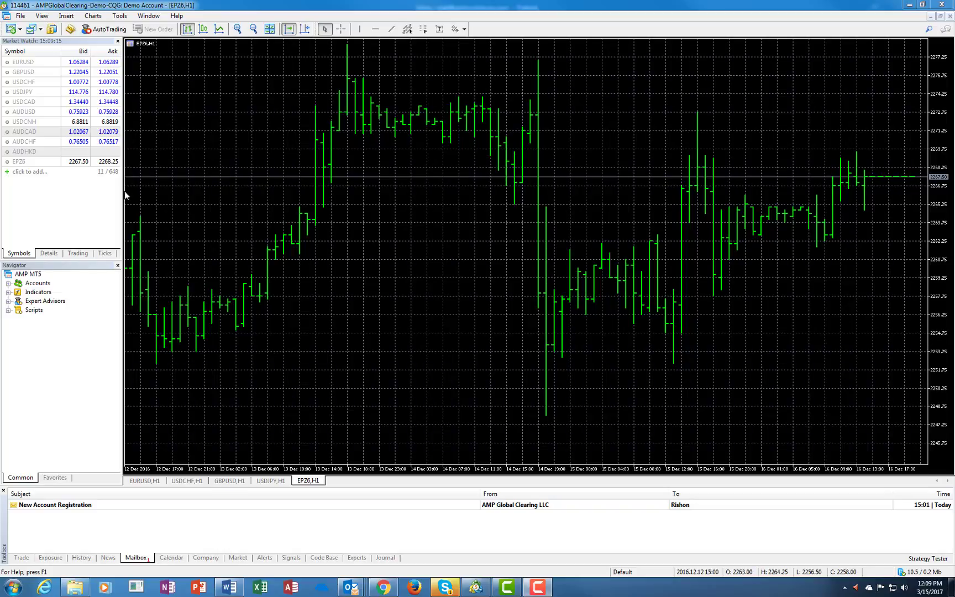
Add the EPM7 E-Mini S&P 500 June 2017 contract as a new Market Watch row.
click(33, 173)
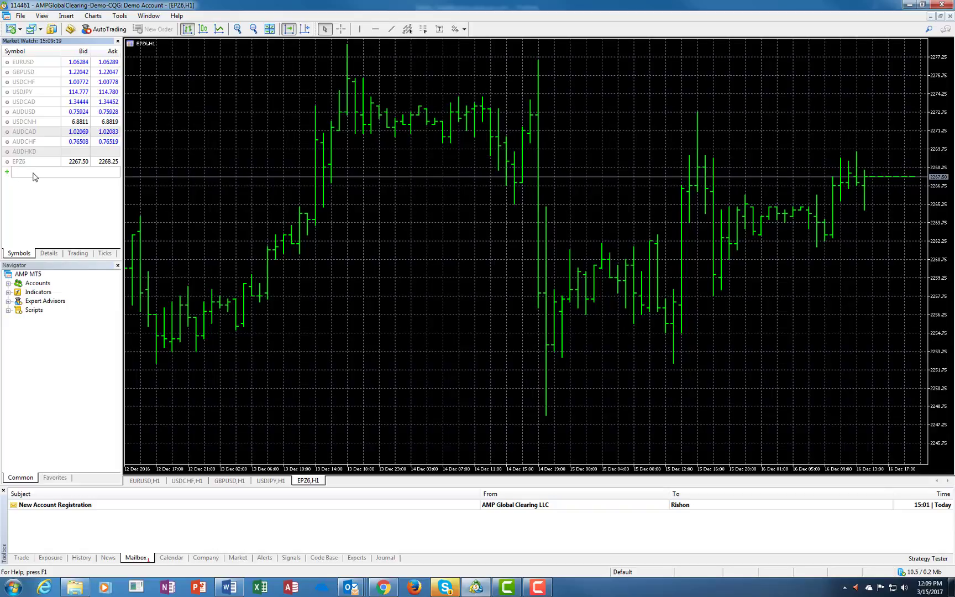
text(e)
text(pm7)
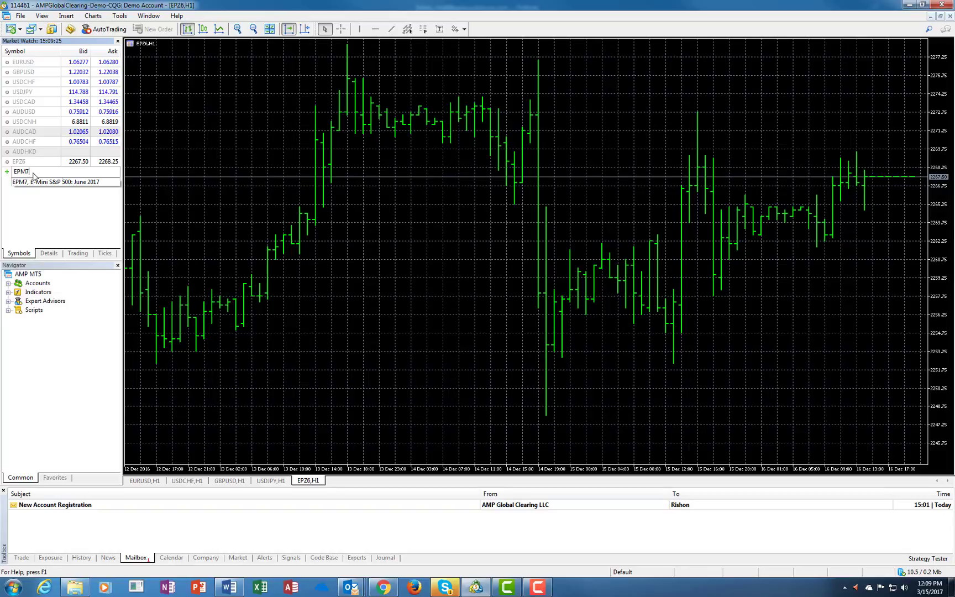
click(60, 182)
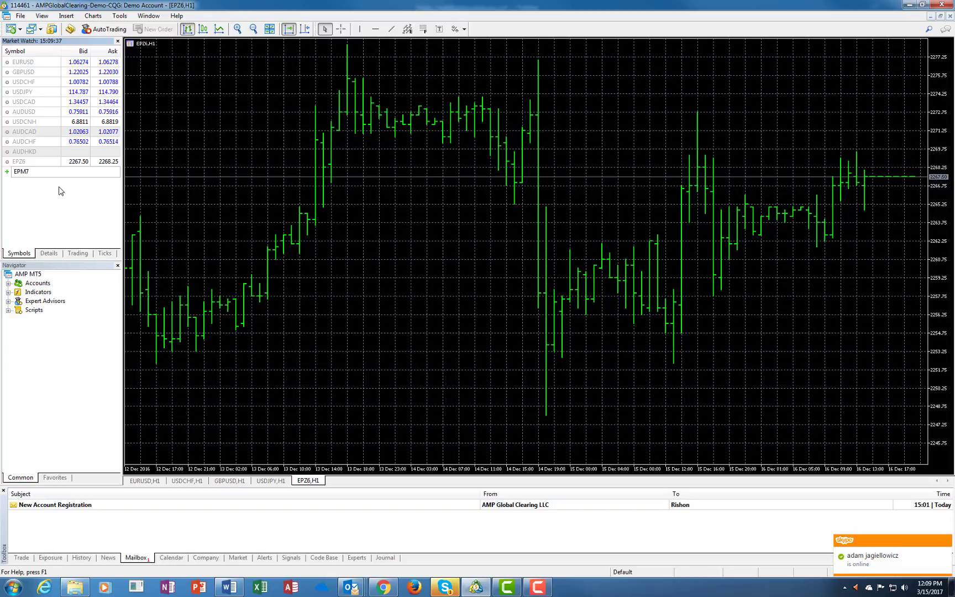
key(Return)
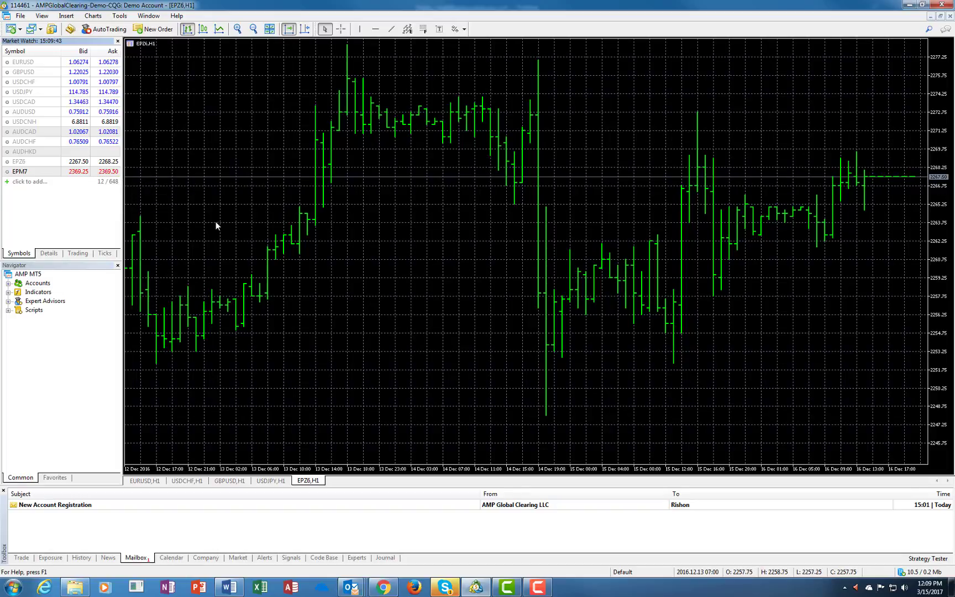
click(48, 162)
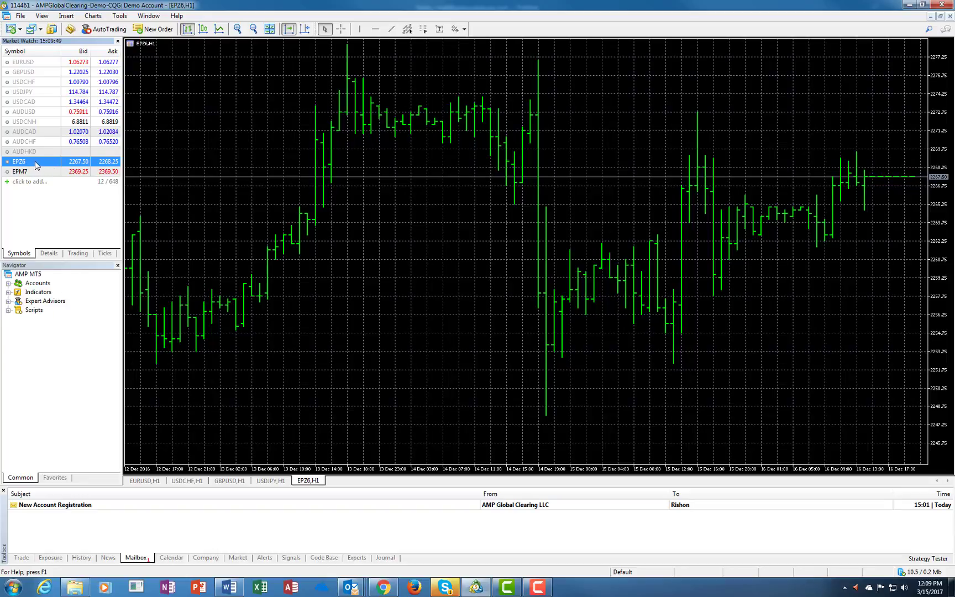
Load EPM7 into the open hourly chart in place of EPZ6.
right_click(38, 163)
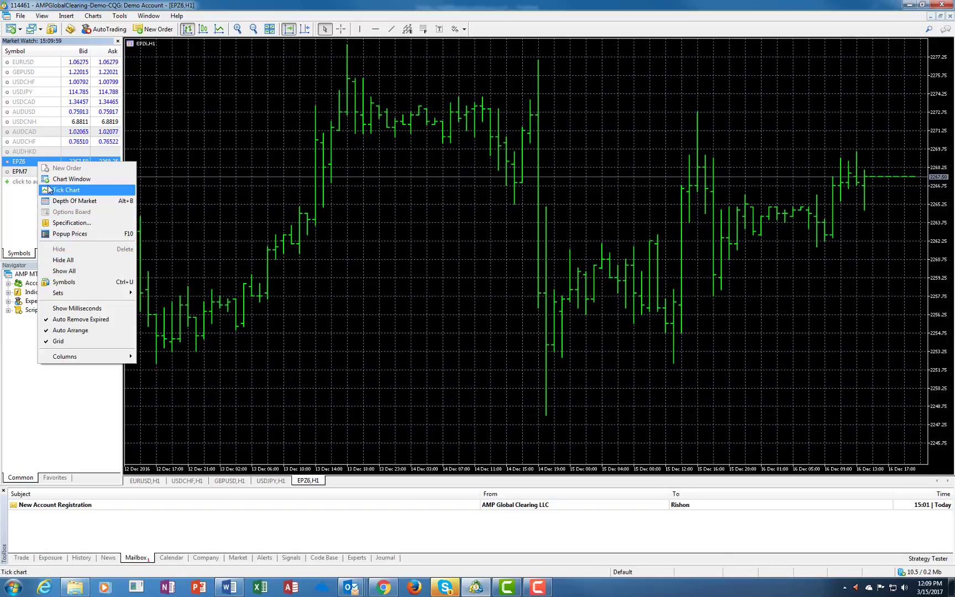
click(33, 164)
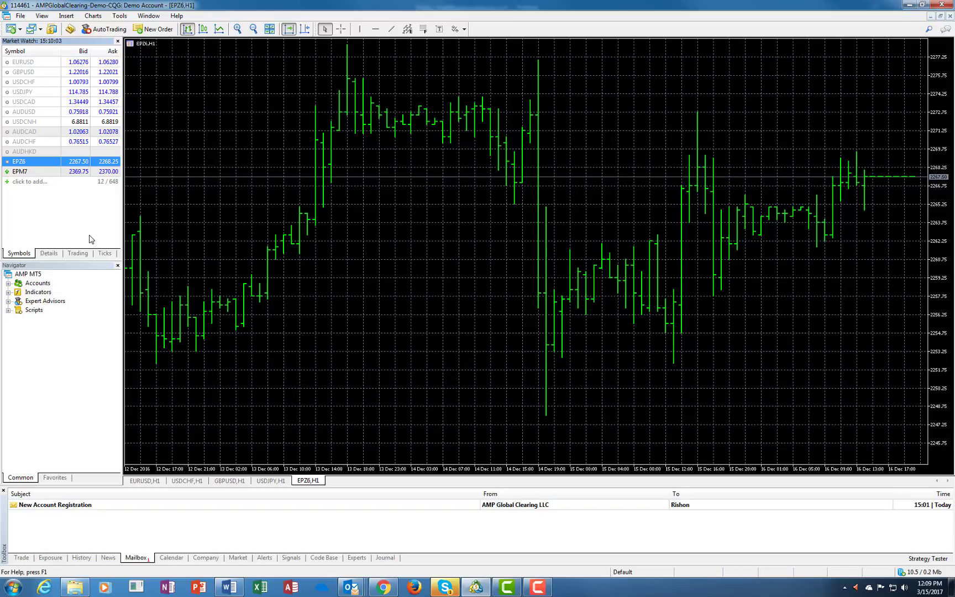
click(23, 172)
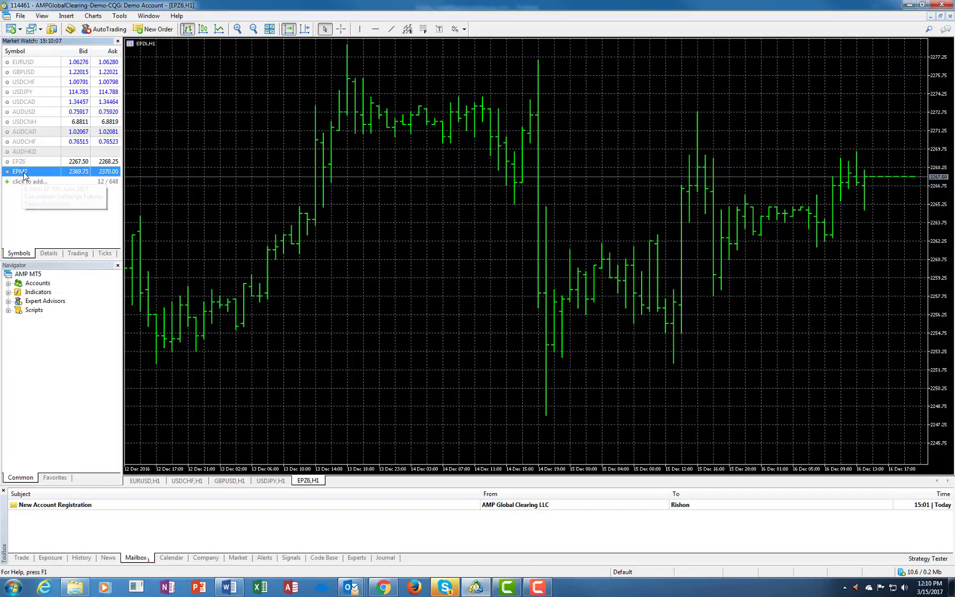
drag(236, 181, 235, 181)
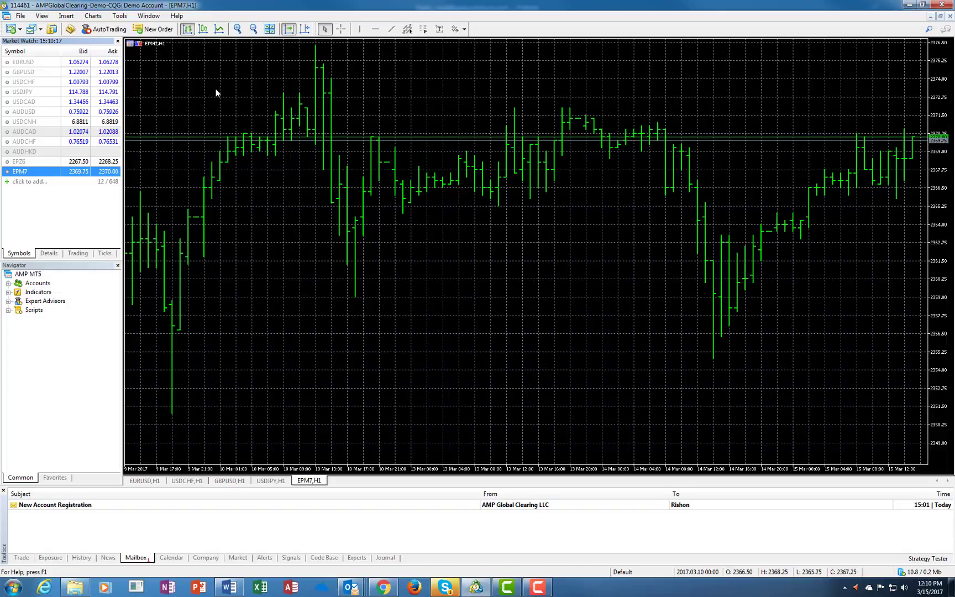
Hide the expired EPZ6 contract from Market Watch, leaving eleven symbols.
click(49, 162)
right_click(49, 164)
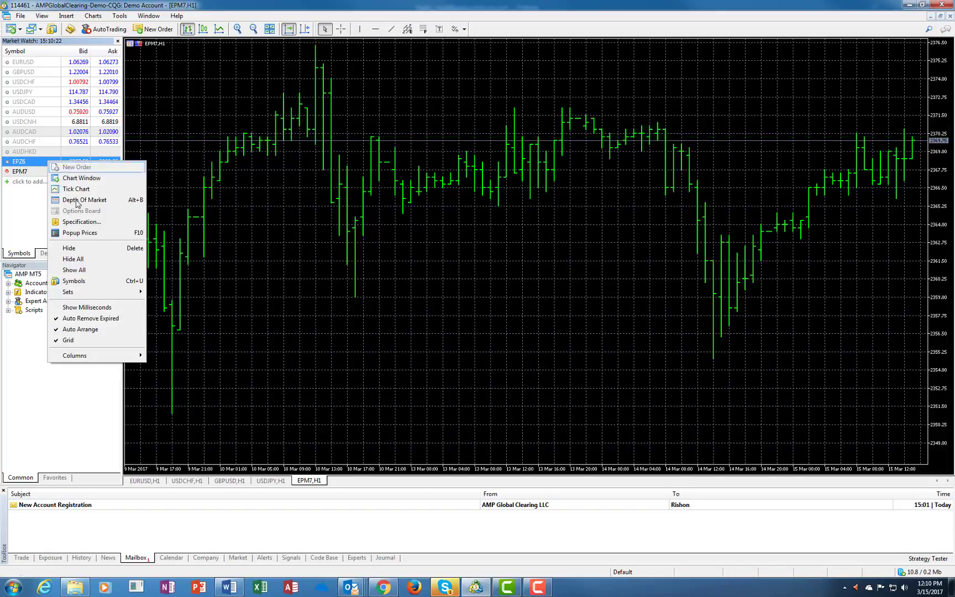
click(99, 252)
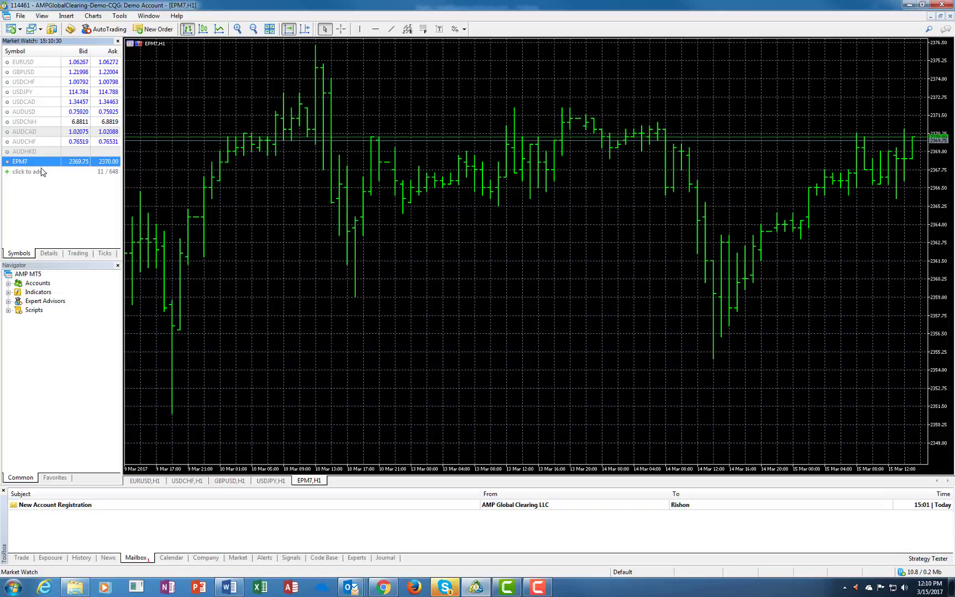
View the EPM7 one-click trading panel, then return Market Watch to the Symbols list.
click(78, 253)
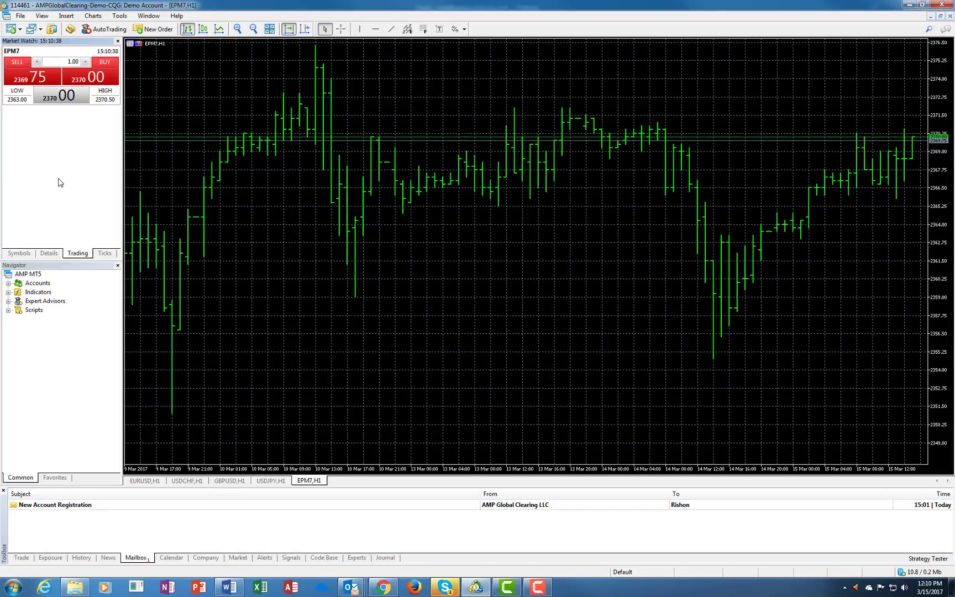
click(20, 253)
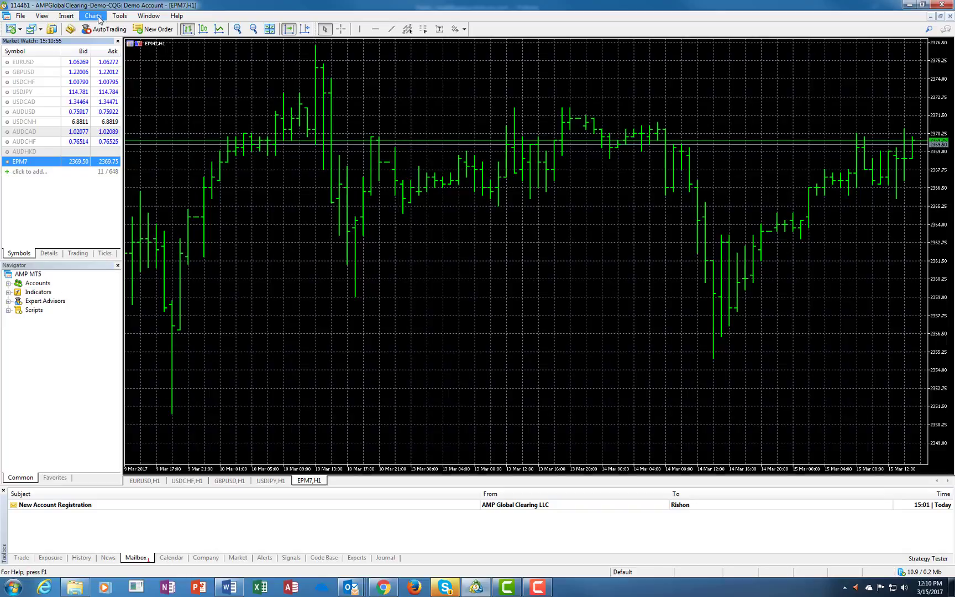
click(47, 17)
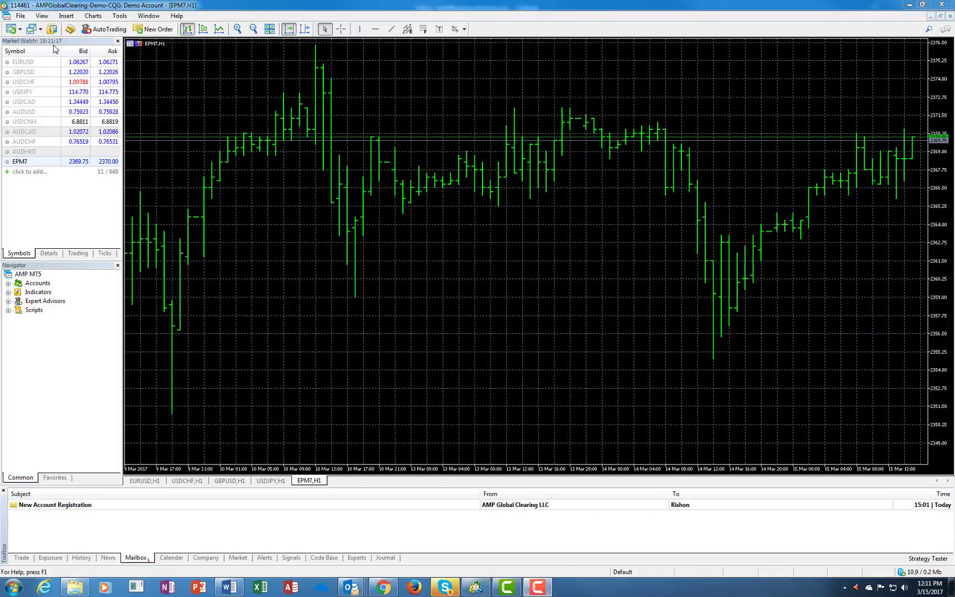
click(39, 18)
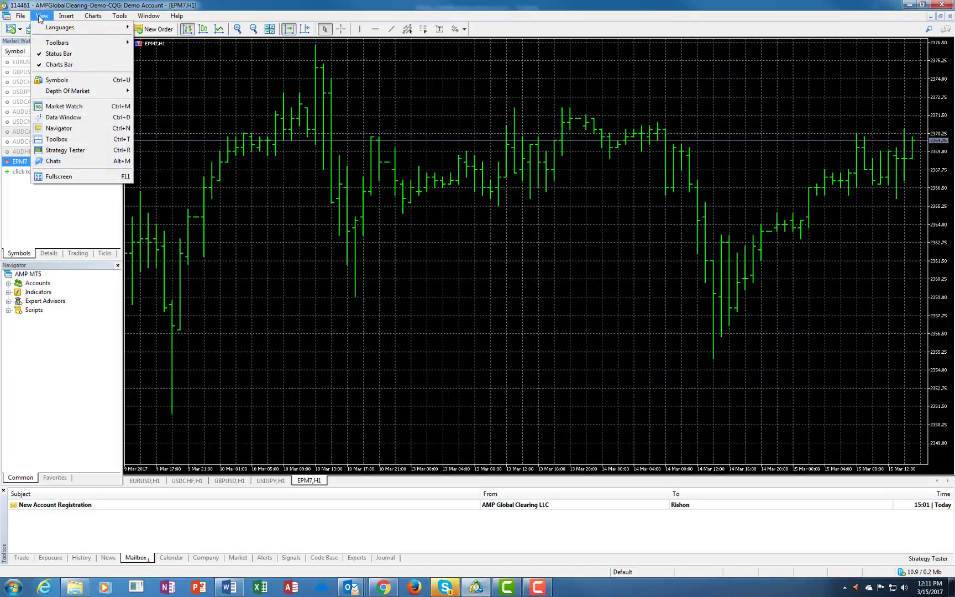
click(58, 83)
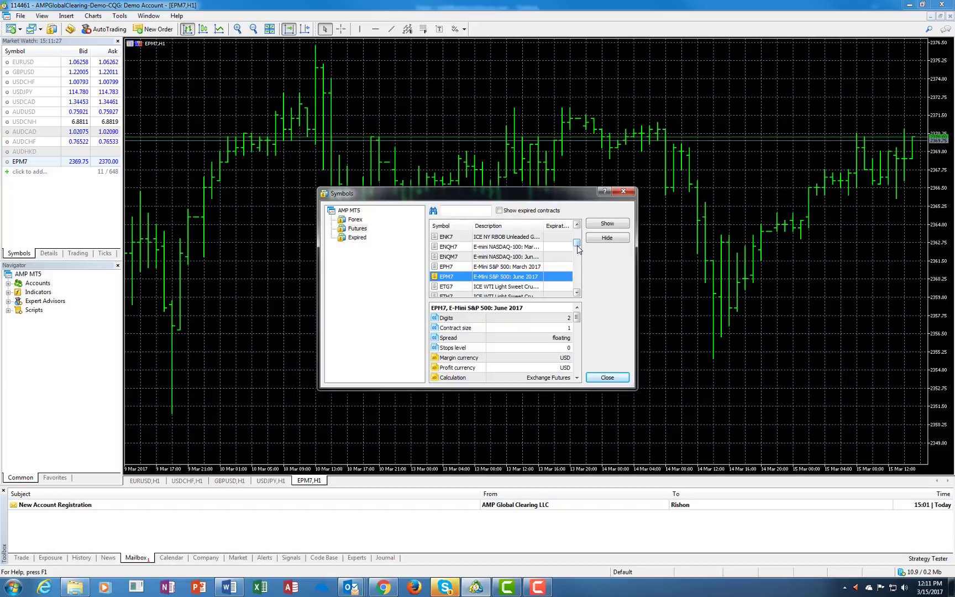
drag(577, 248, 578, 257)
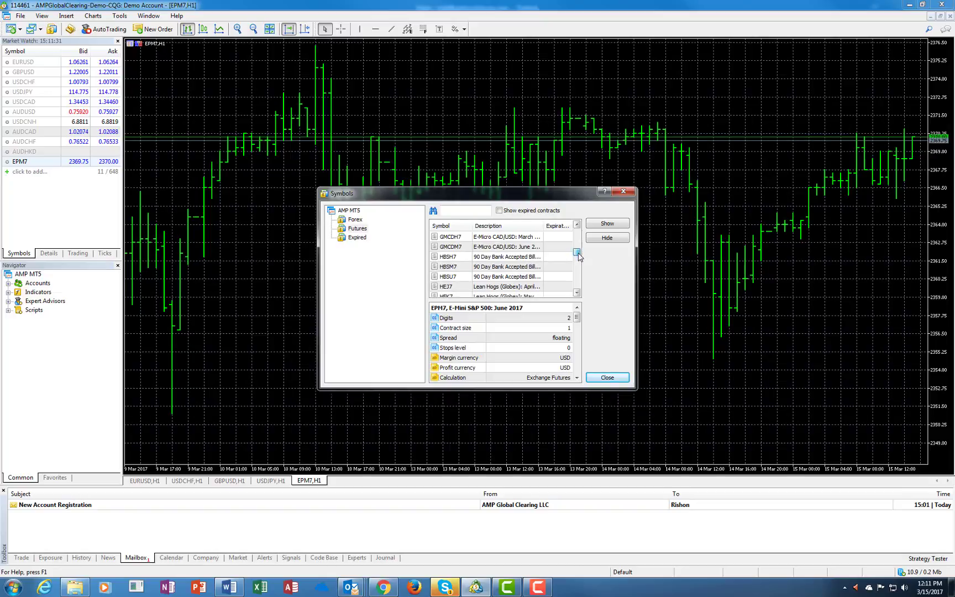
drag(579, 257, 580, 250)
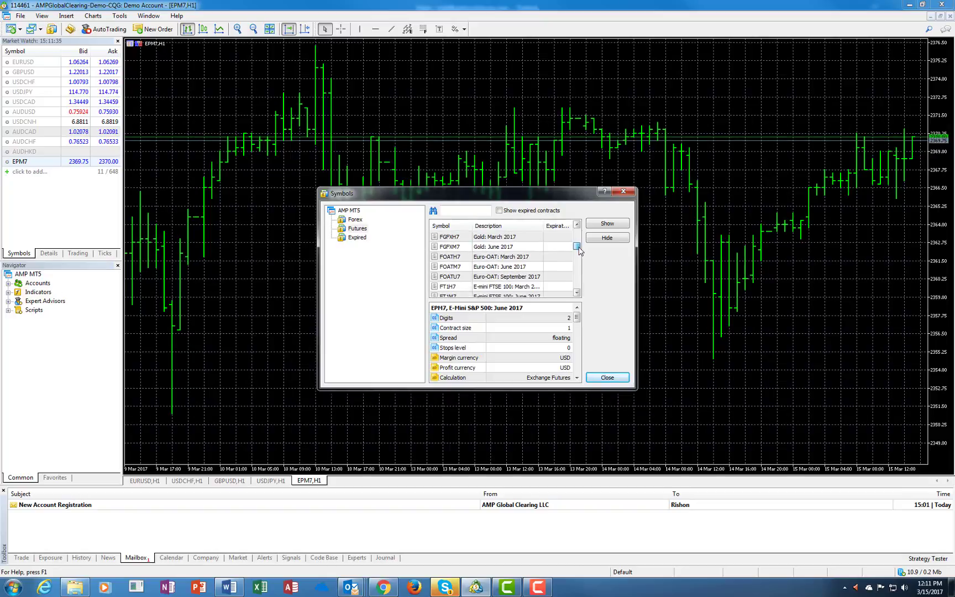
click(631, 192)
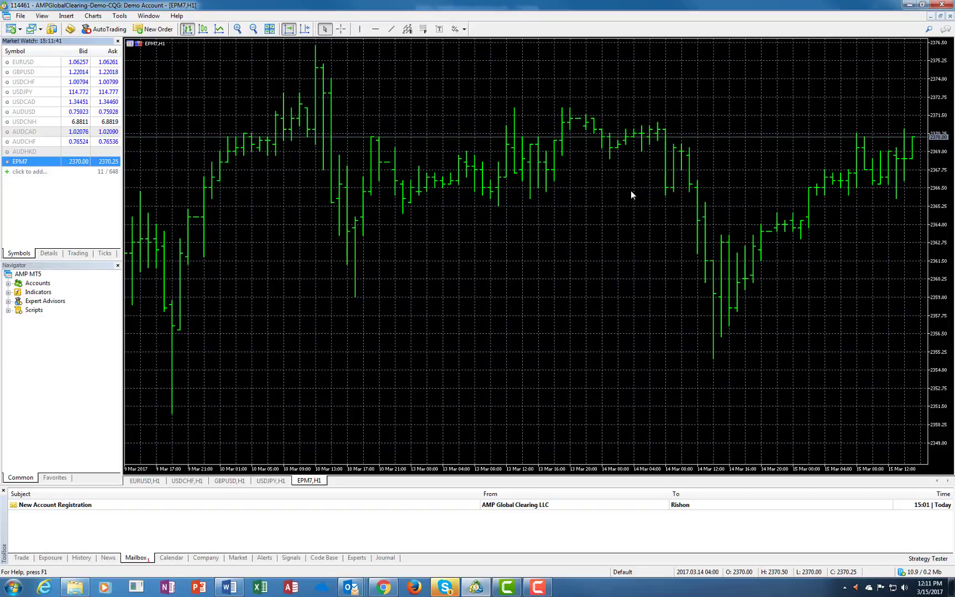